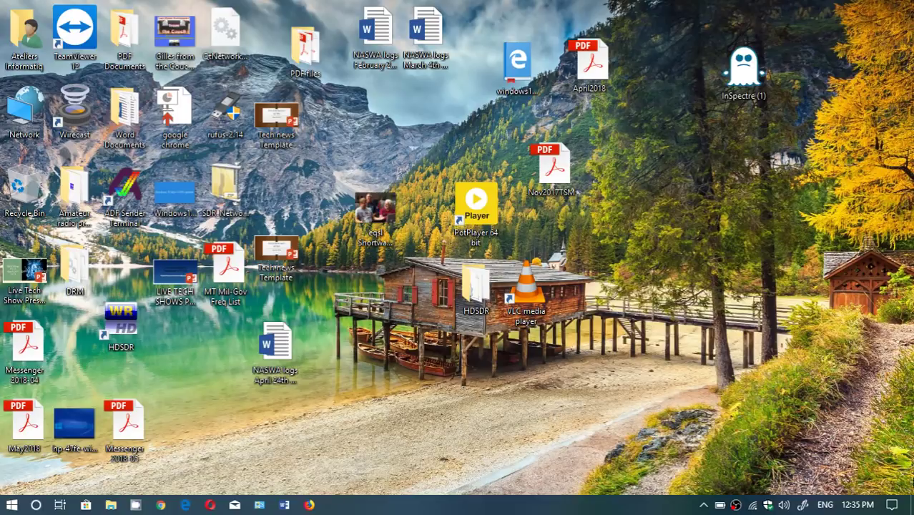
- Open Settings from the Action Center and go to Update & Security > Advanced options > Delivery Optimization
click(892, 505)
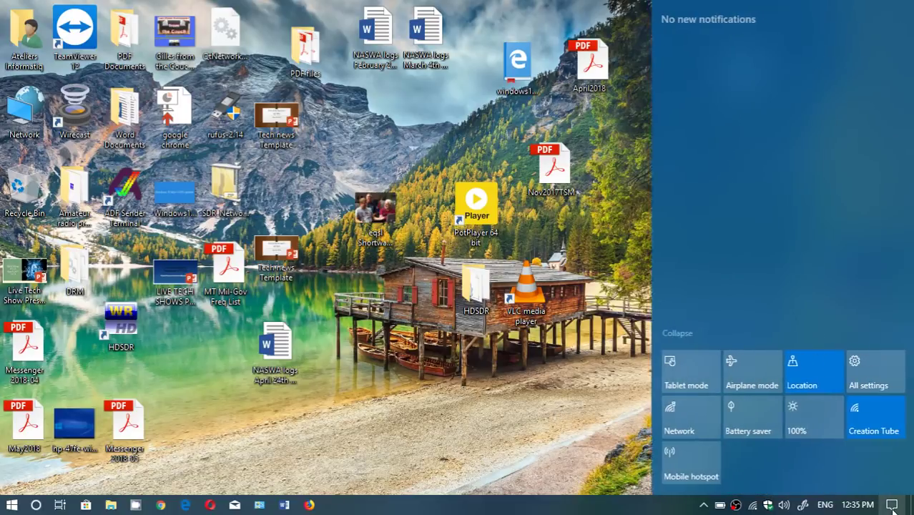
click(879, 360)
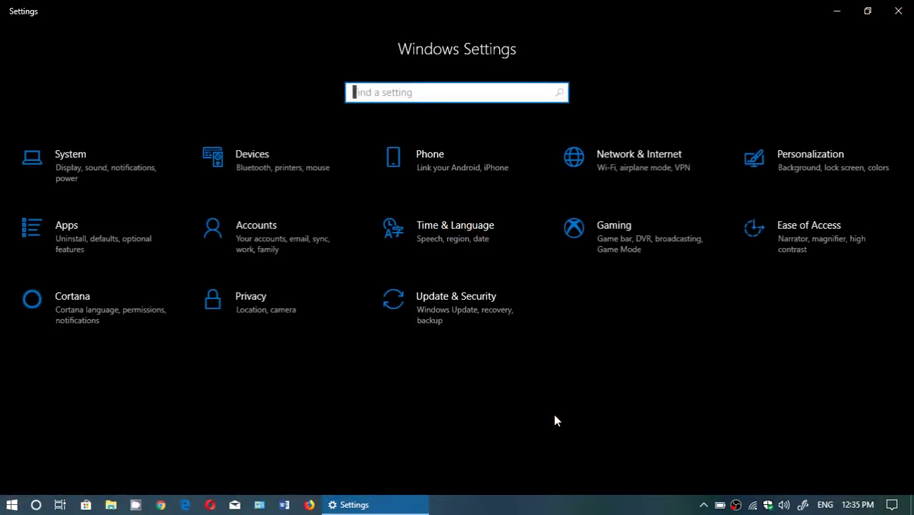
click(470, 309)
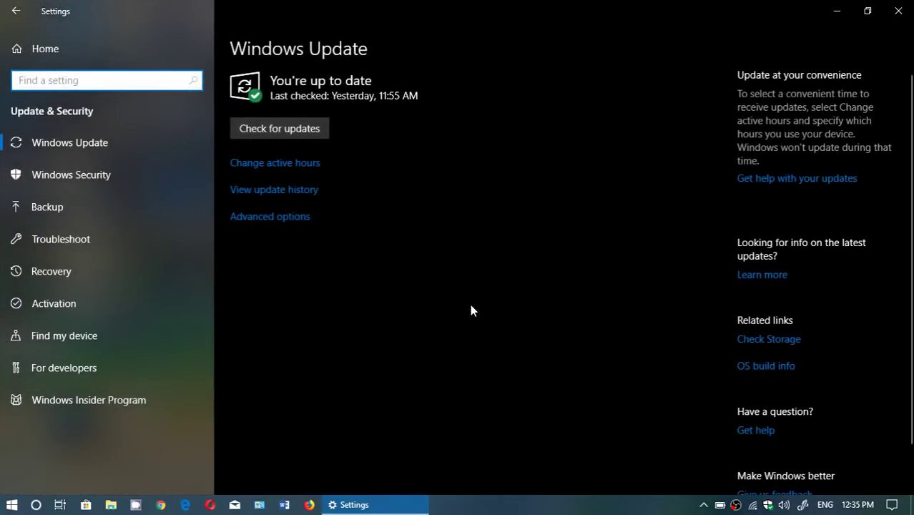
click(285, 217)
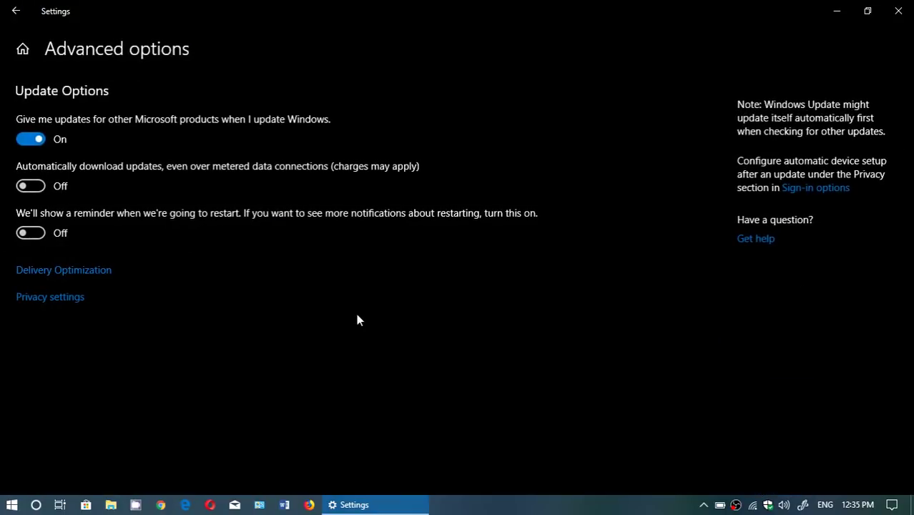
click(71, 276)
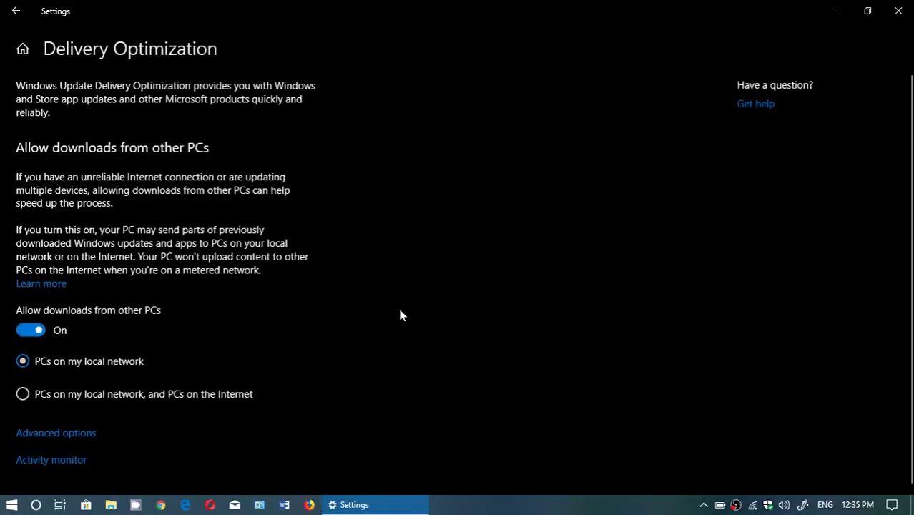
- Open Delivery Optimization's Advanced options and scroll through the bandwidth and upload limits
click(62, 436)
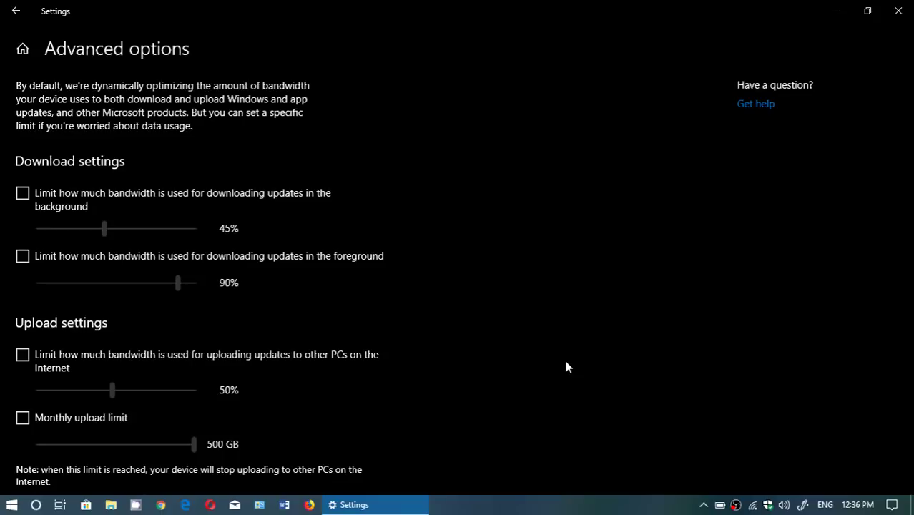
scroll(564, 367, down, 3)
scroll(565, 367, up, 3)
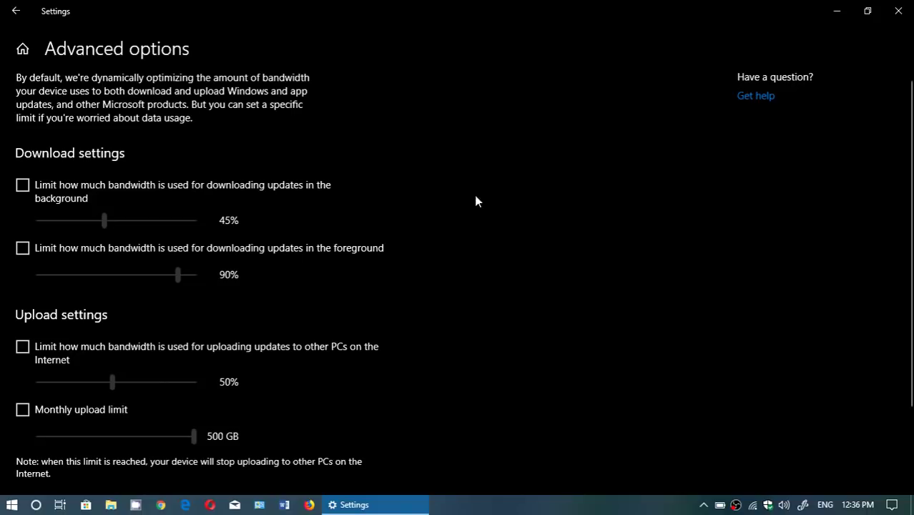
- Enable the background download limit, slide it to 48%, 21%, then about 51%, and uncheck it
click(22, 186)
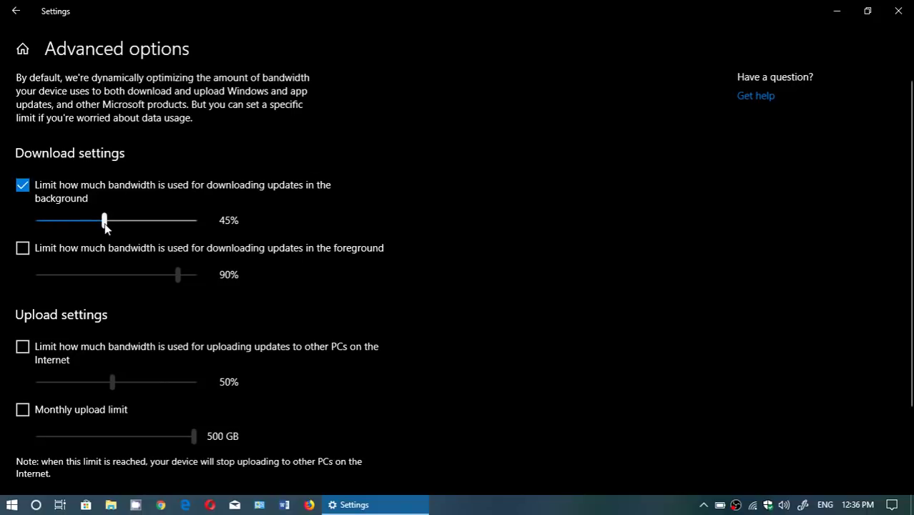
mouse_move(106, 224)
mouse_down()
mouse_move(91, 226)
mouse_move(110, 227)
mouse_up()
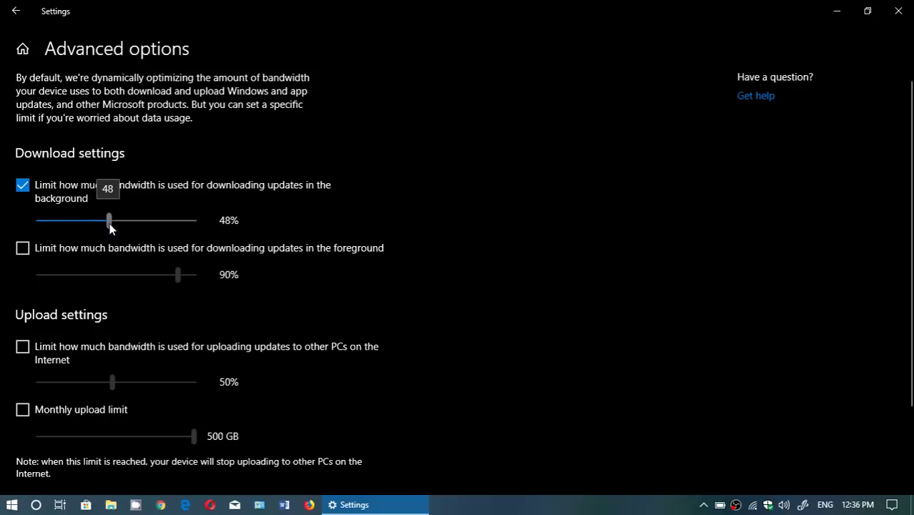
drag(111, 228, 56, 223)
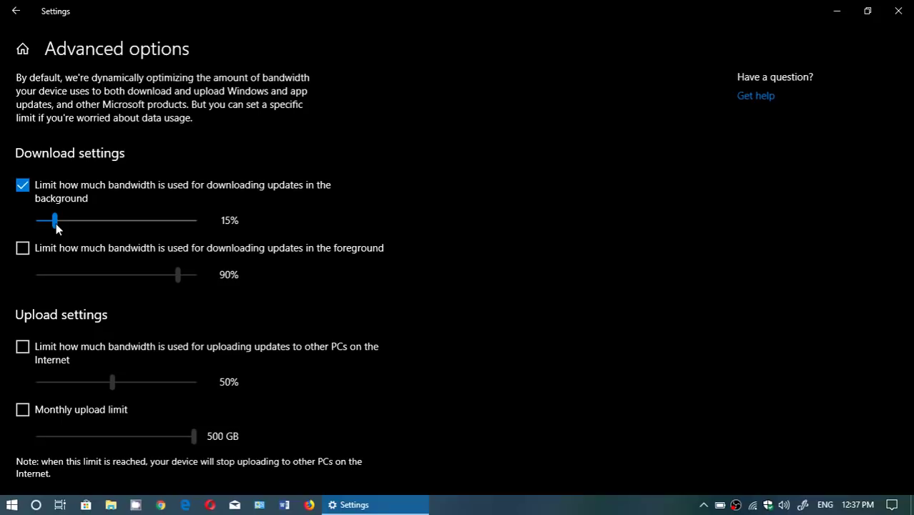
drag(56, 223, 115, 224)
click(23, 186)
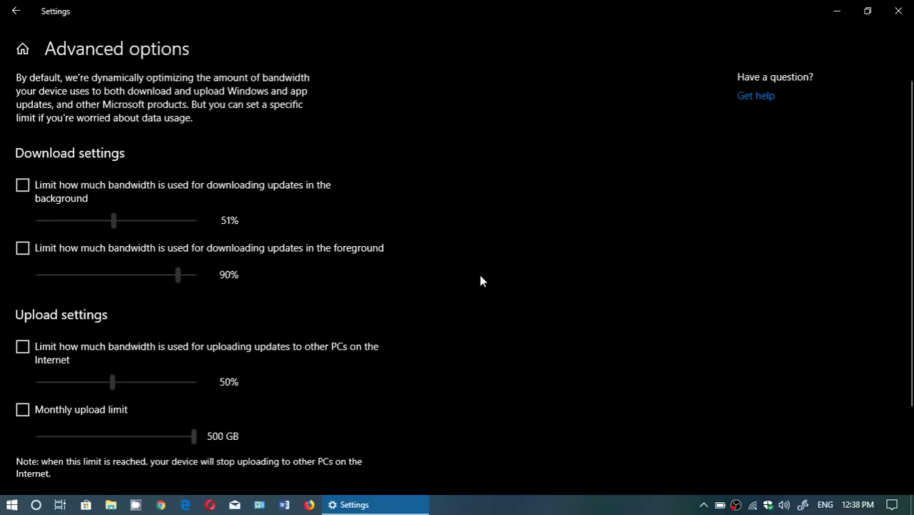
scroll(519, 312, down, 2)
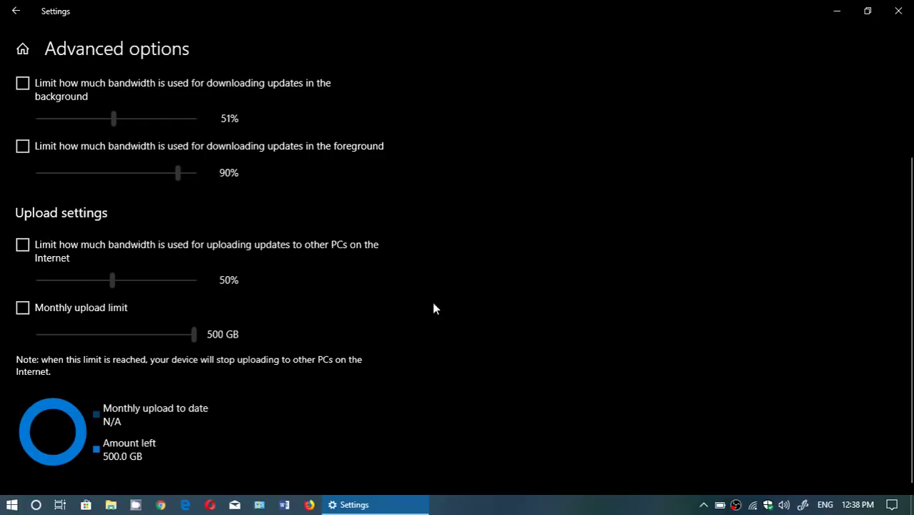
scroll(487, 304, up, 3)
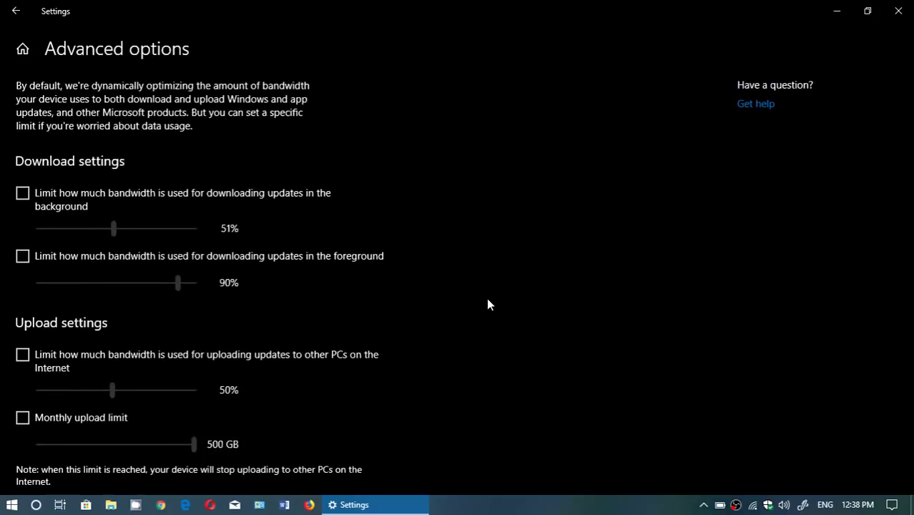
- Go back to Delivery Optimization and reopen Advanced options, showing the background limit at 45%
click(16, 11)
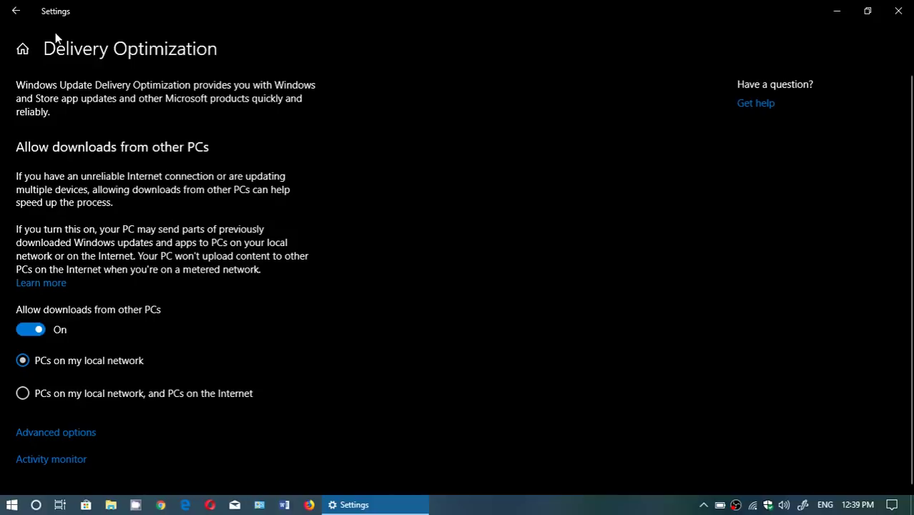
click(57, 433)
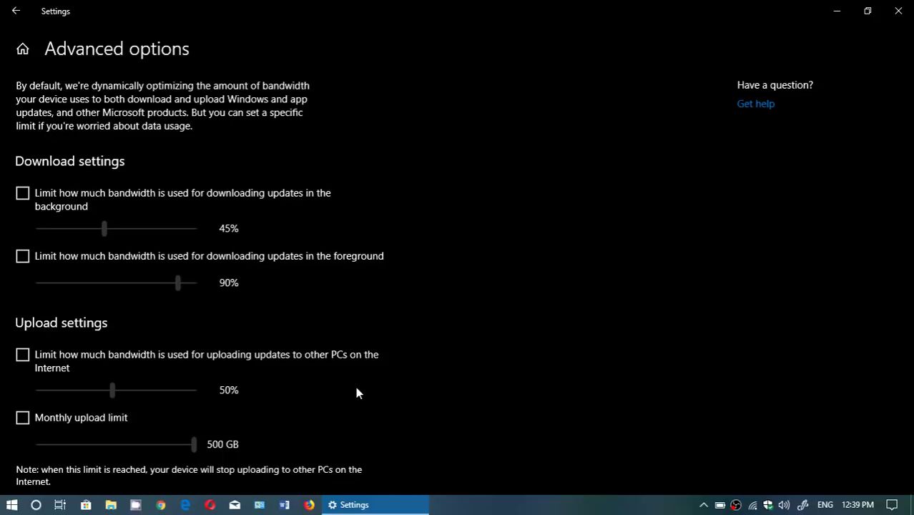
- Return to Delivery Optimization and toggle Allow downloads from other PCs off, then on again
click(15, 11)
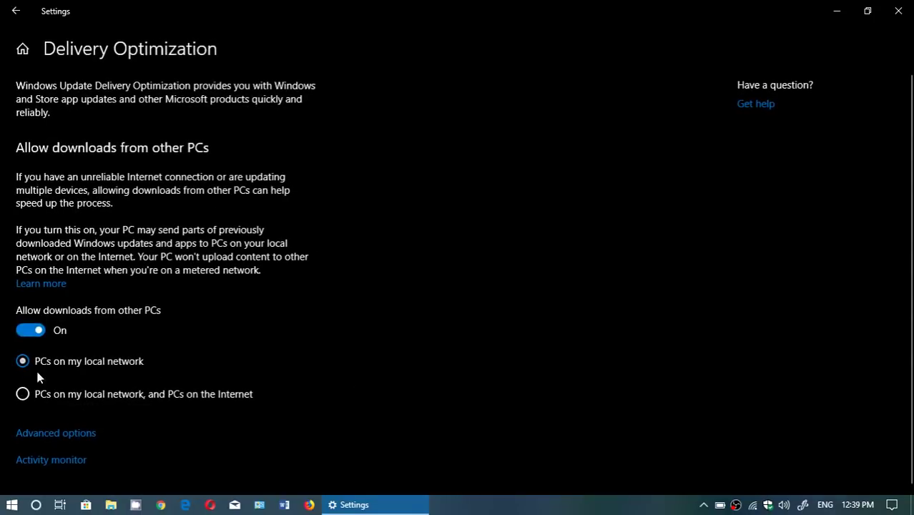
click(22, 330)
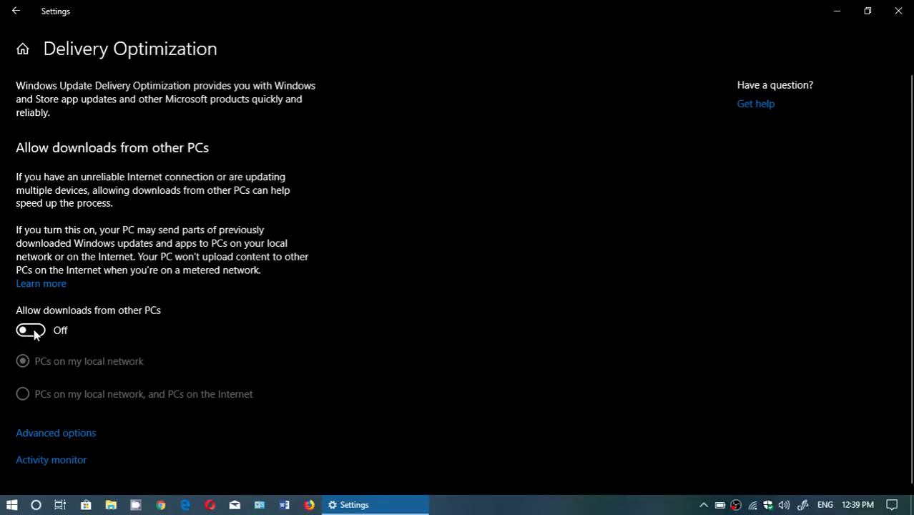
click(34, 331)
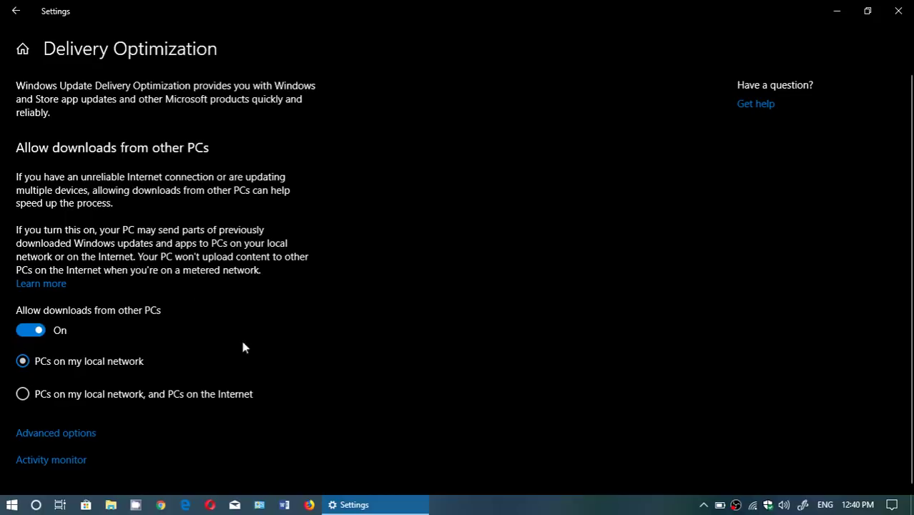
- Navigate back into Delivery Optimization's Advanced options and scroll down to the upload settings
click(15, 10)
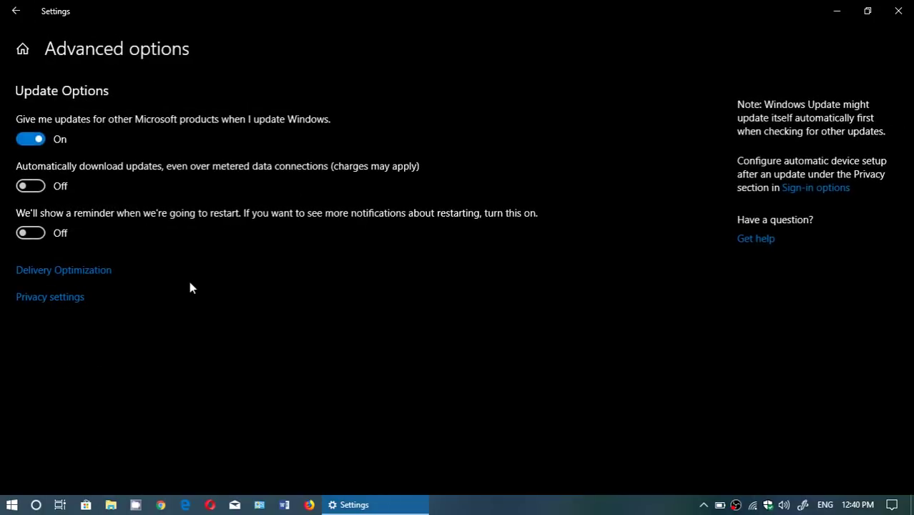
click(69, 271)
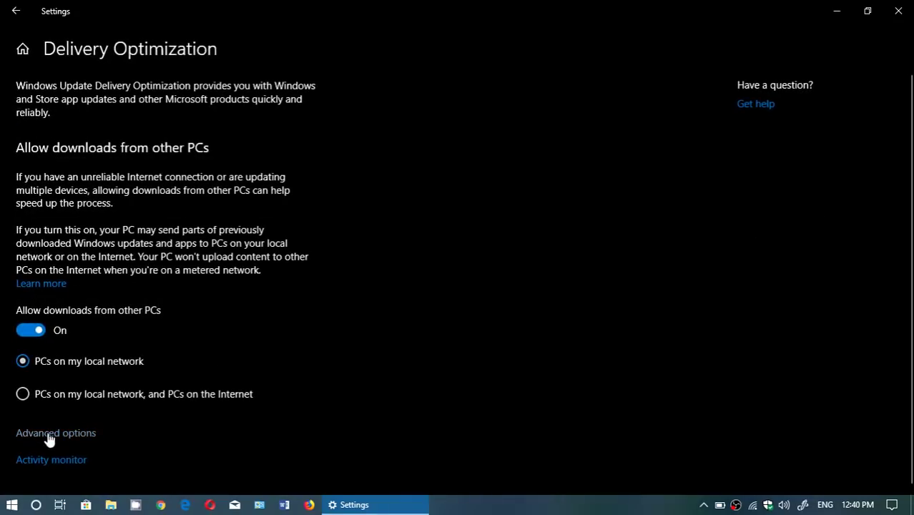
click(52, 434)
scroll(382, 323, down, 3)
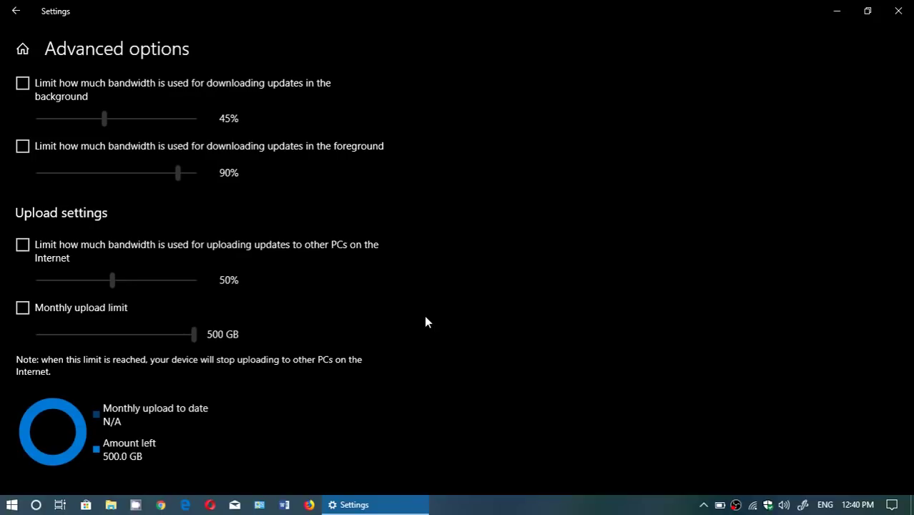
- Enable the monthly upload limit, drag it to 5 GB and back to 500 GB, then uncheck it
click(24, 309)
drag(194, 334, 308, 333)
drag(194, 334, 10, 309)
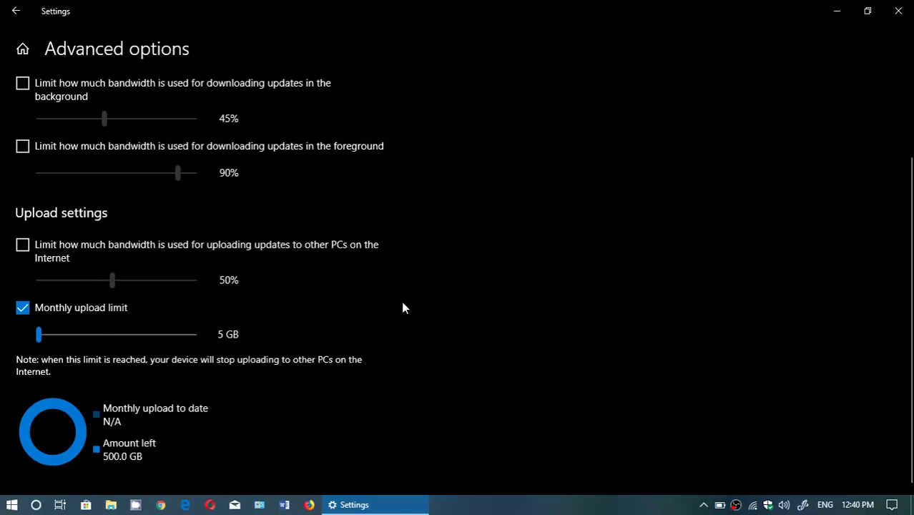
drag(39, 334, 259, 340)
click(25, 309)
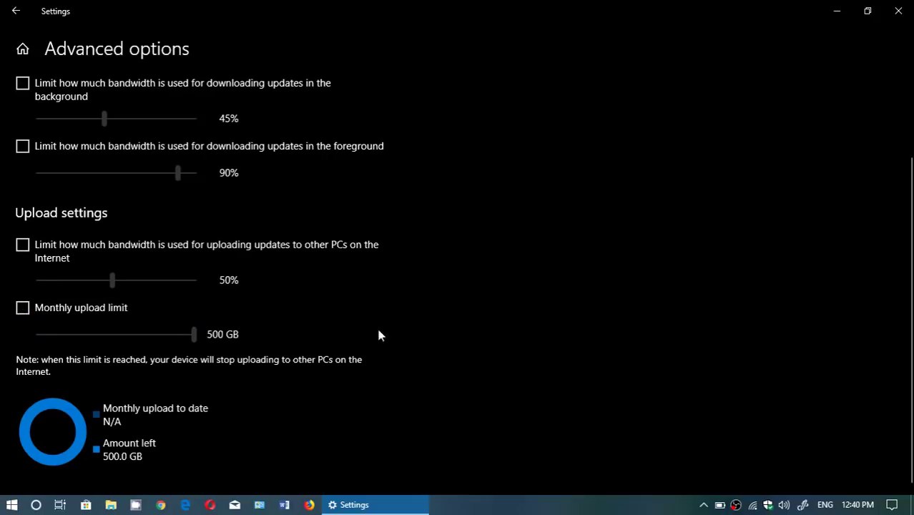
scroll(460, 301, up, 2)
scroll(460, 301, down, 1)
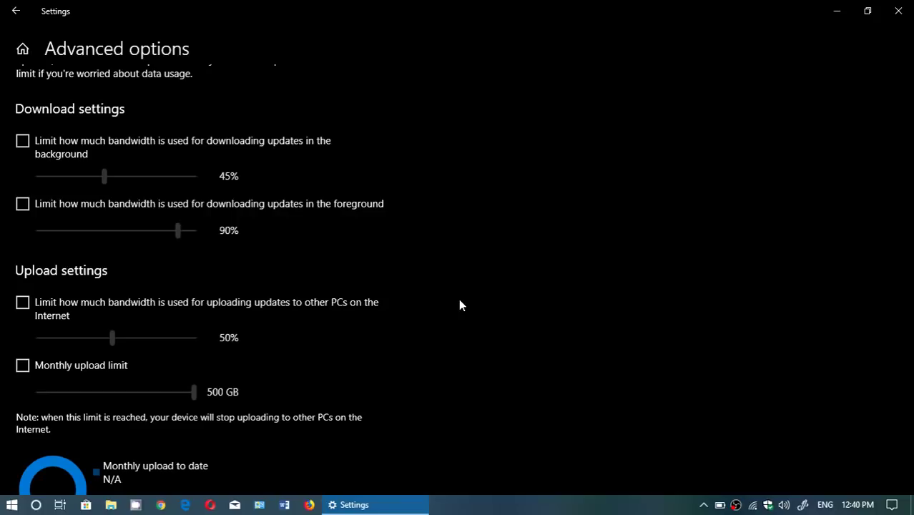
- Revisit Delivery Optimization's Advanced options, return to Delivery Optimization, and close the Settings window
click(16, 11)
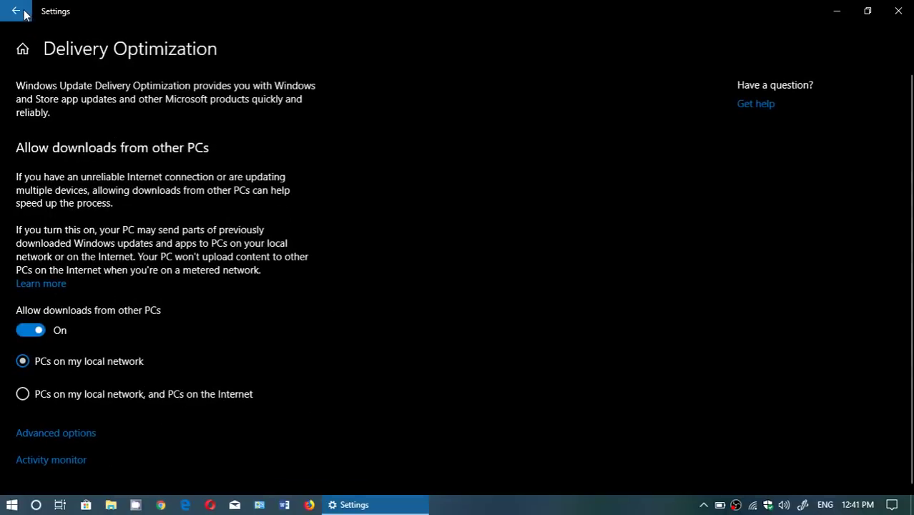
click(43, 432)
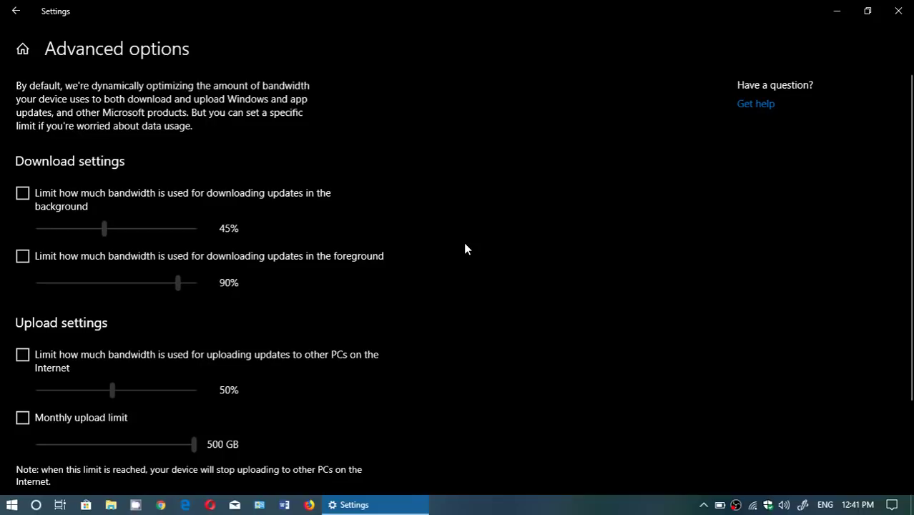
scroll(465, 248, down, 3)
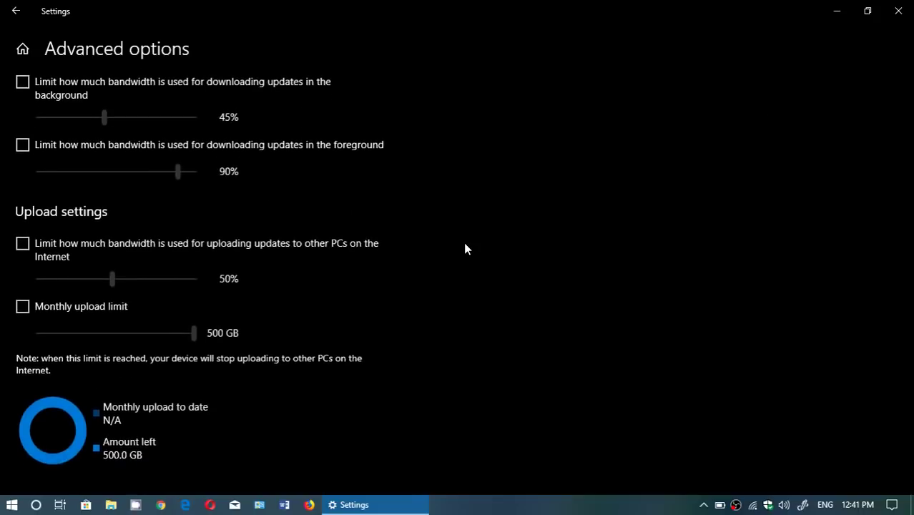
scroll(465, 248, up, 3)
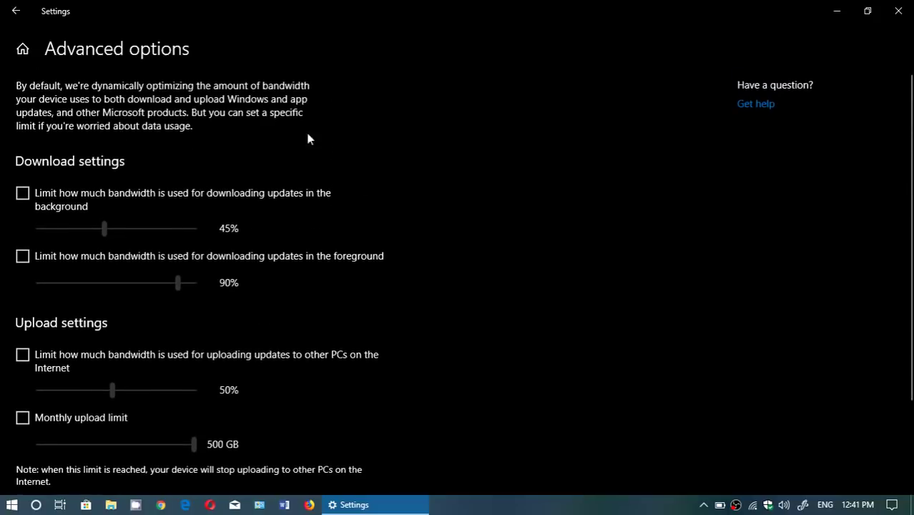
click(14, 11)
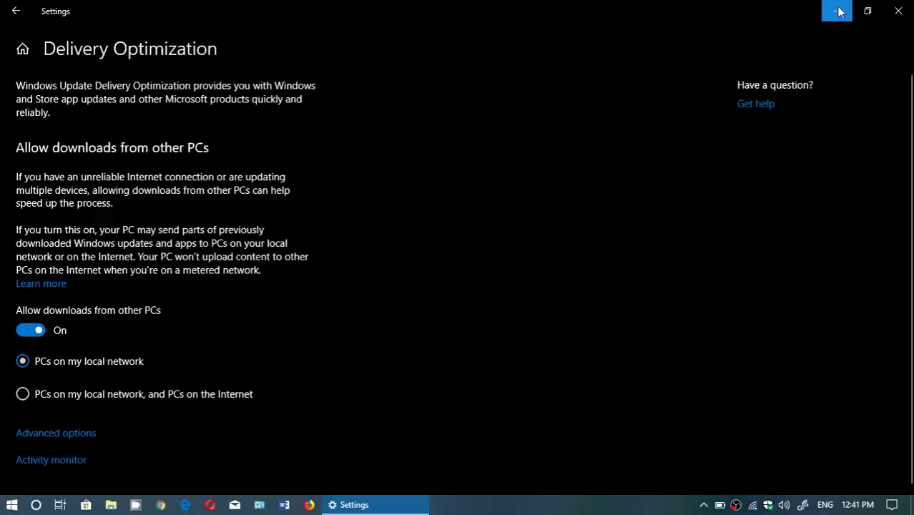
click(898, 10)
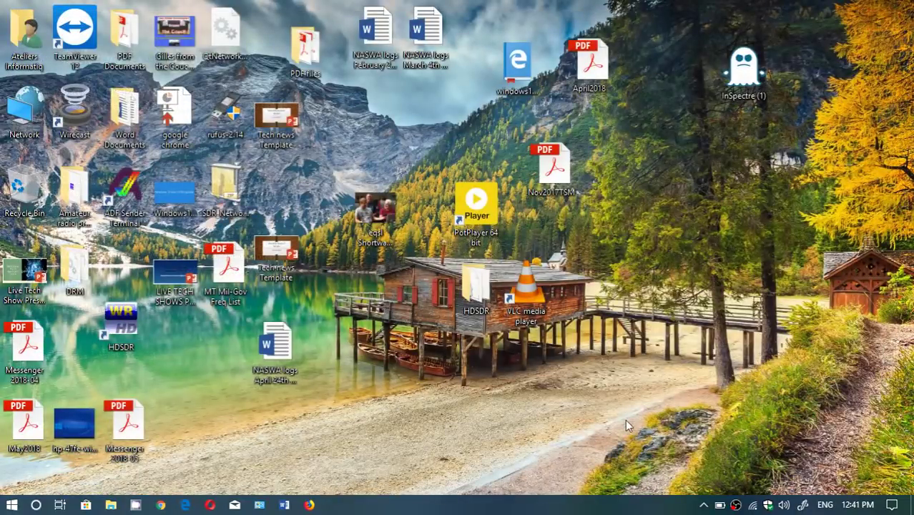